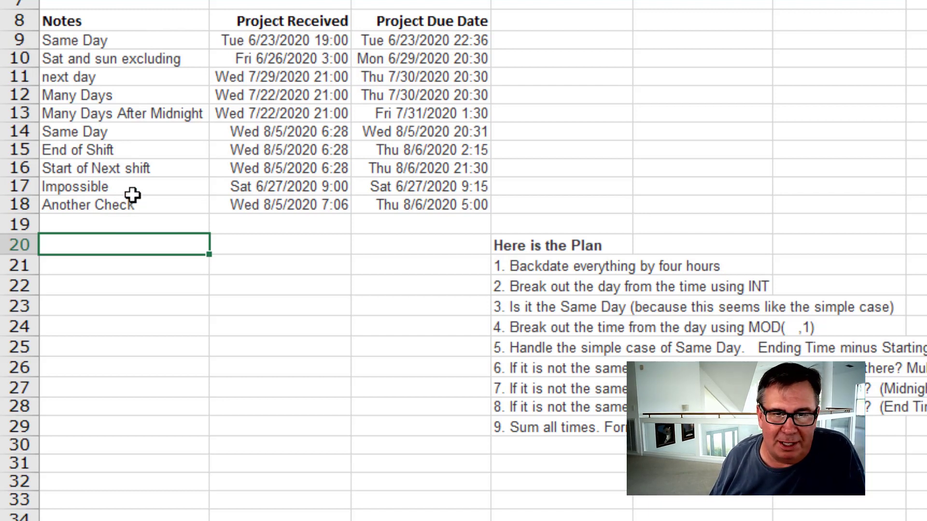
Examine the row 9 helper formulas of the multi-step solution, from the adjusted end and start time through the last-day hours.
scroll(759, 213, "down", 1)
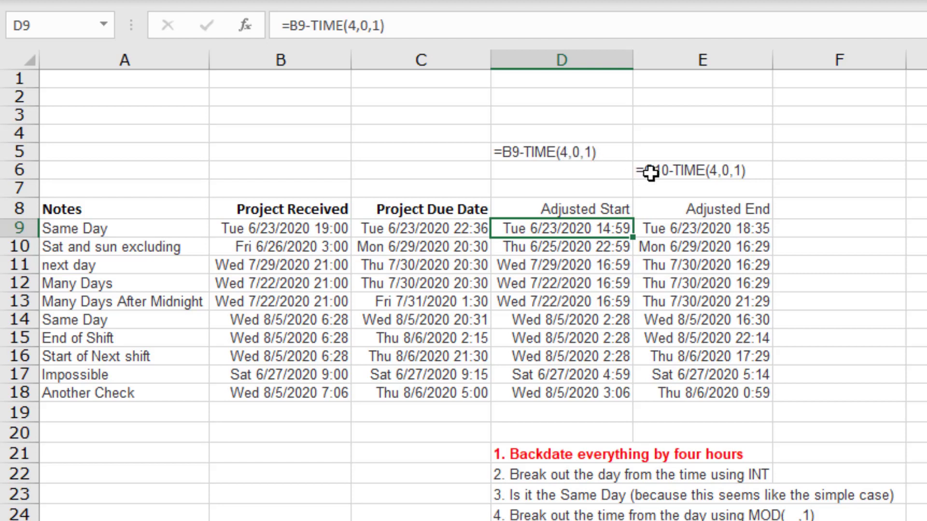
left_click(694, 231)
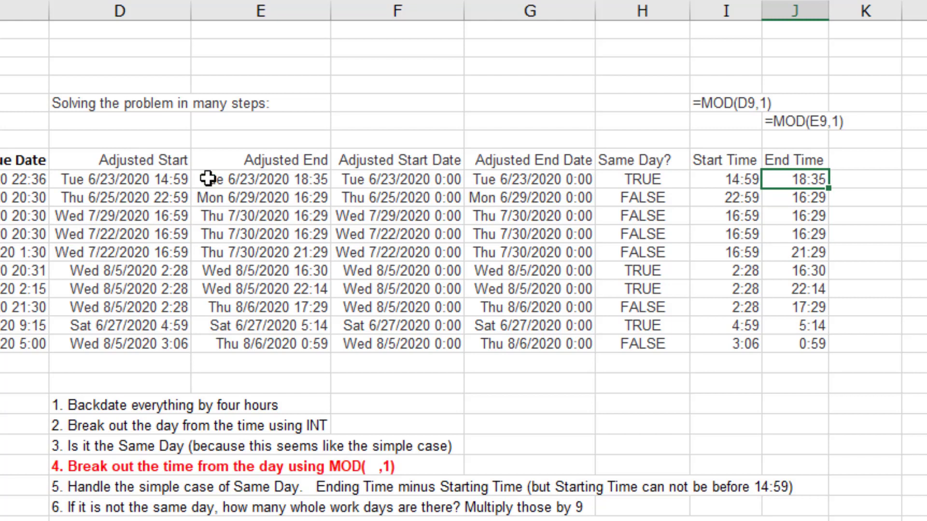
left_click(718, 185)
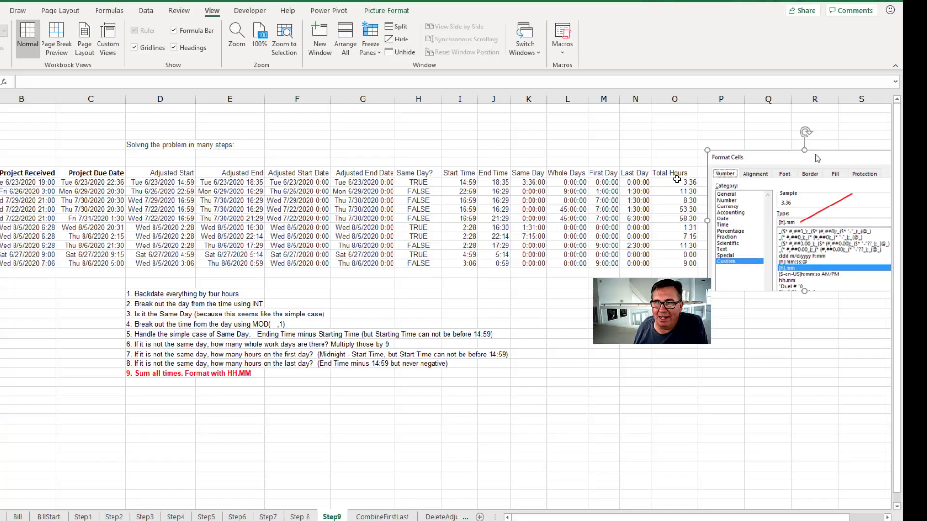
left_click(594, 185)
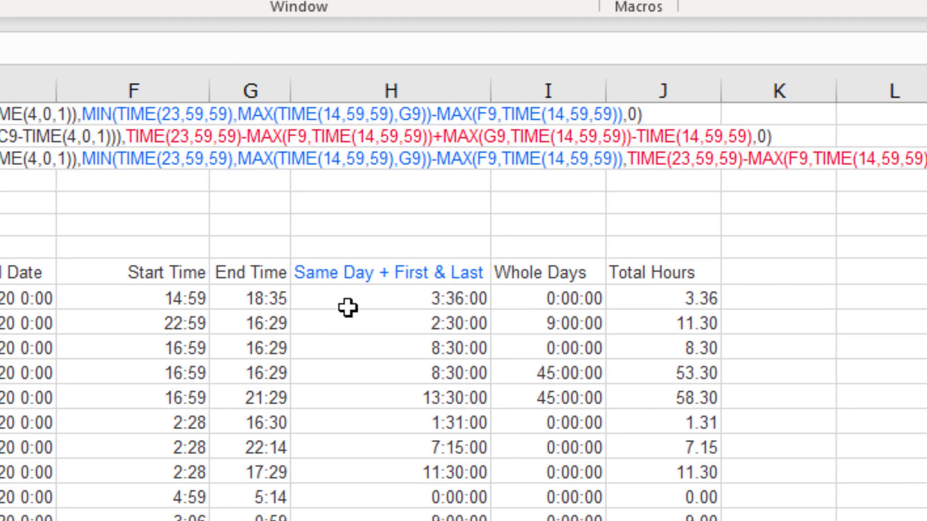
Review the consolidated Same Day + First & Last formula and the single combined Total Hours formula in D9 of the final sheet.
left_click(393, 302)
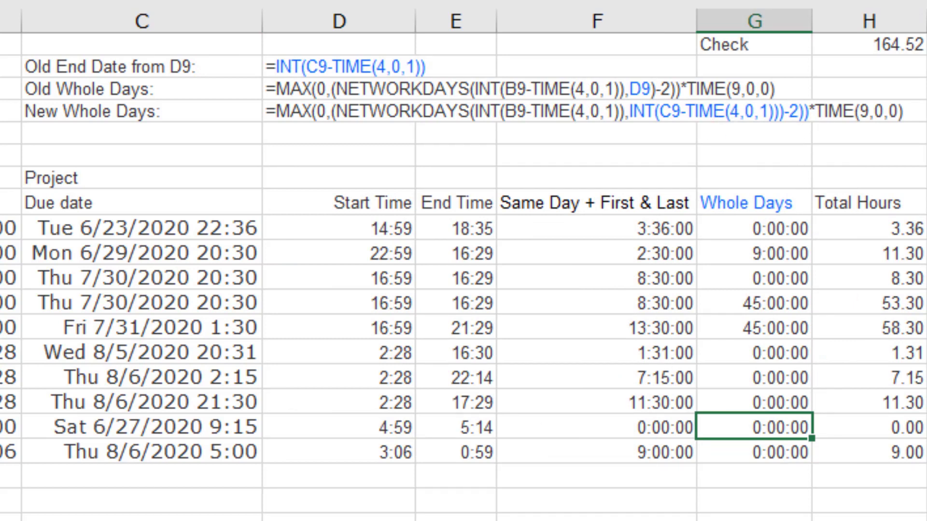
key("ctrl+Page_Down")
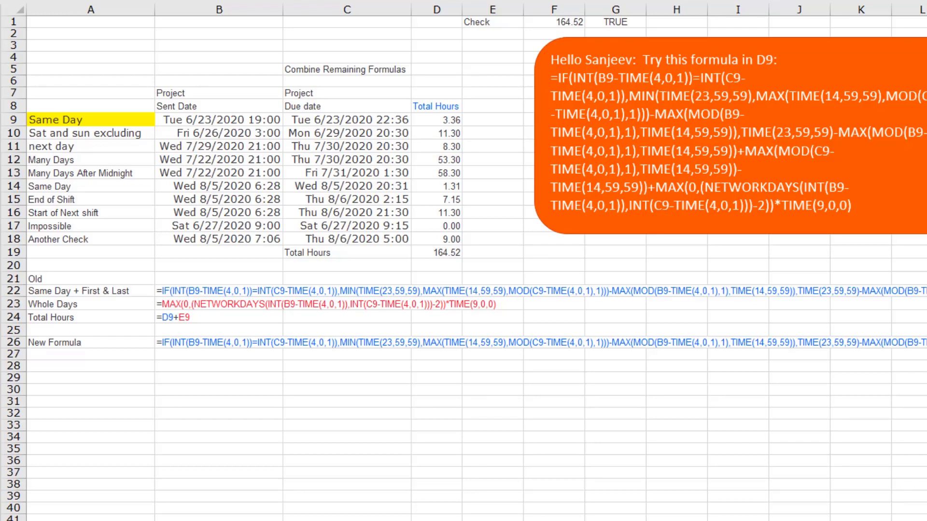
left_click(432, 121)
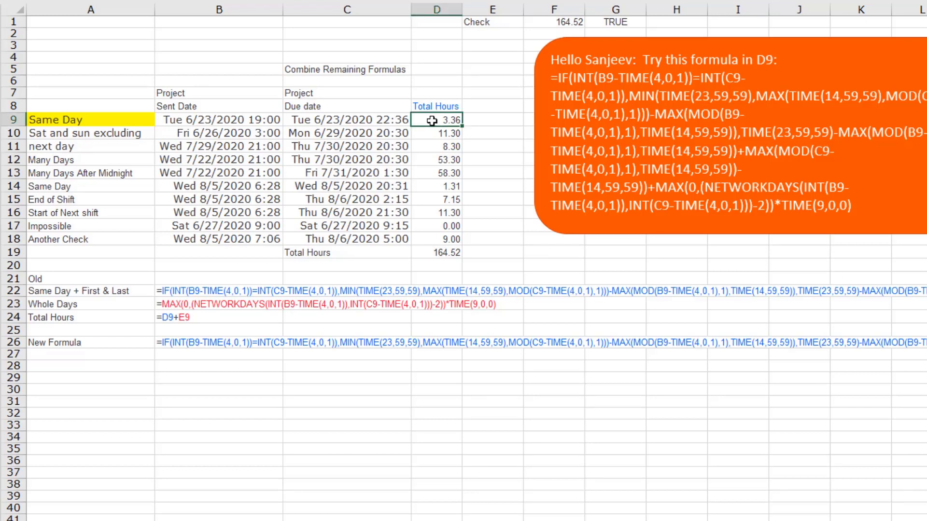
double_click(432, 121)
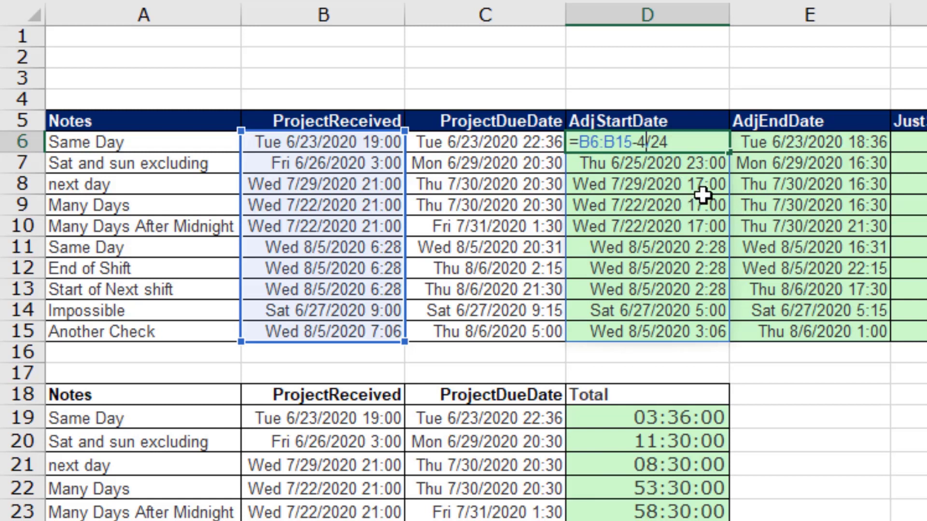
Inspect the row 6 formulas for AdjEndDate, JustStartDate and JustEndDate without changing them.
left_click(798, 143)
double_click(797, 143)
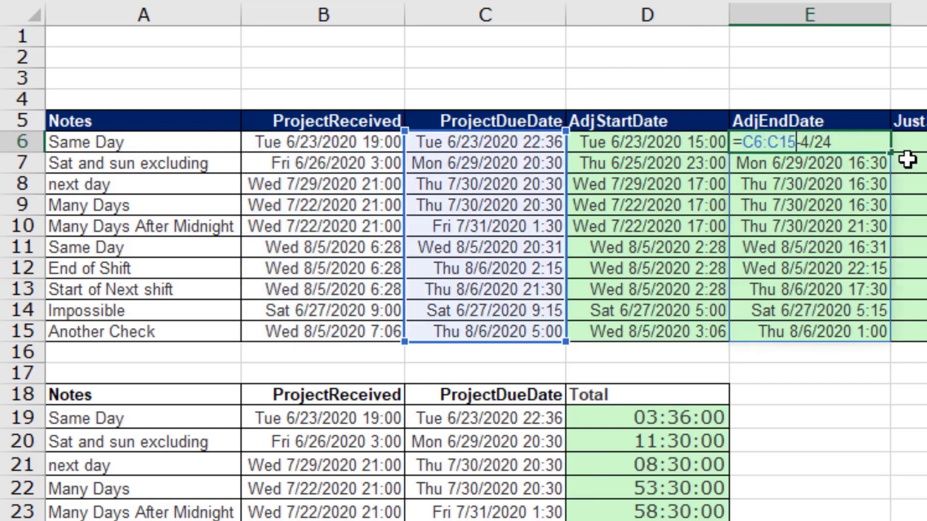
left_click(445, 144)
double_click(444, 145)
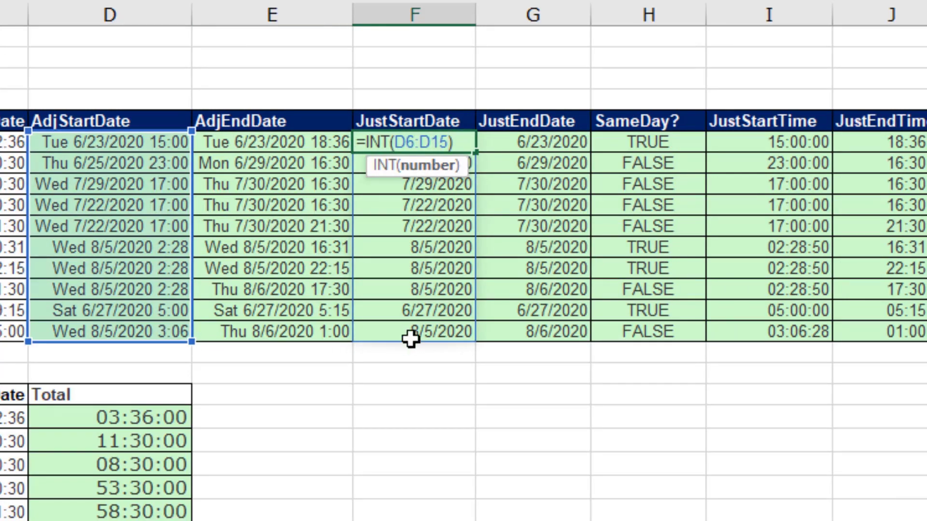
left_click(553, 141)
double_click(552, 141)
key("Escape")
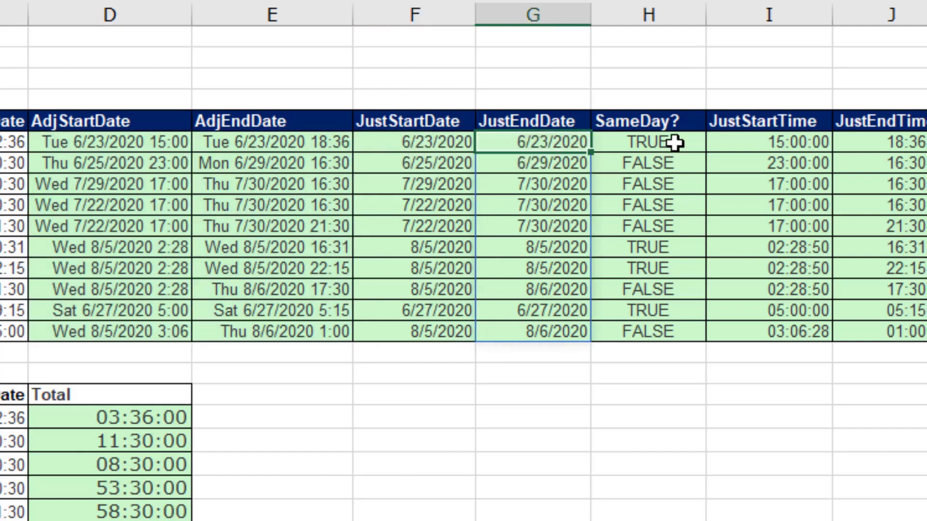
Inspect the row 6 formulas for SameDay?, JustEndTime and NoWeekdays without changing them.
double_click(606, 142)
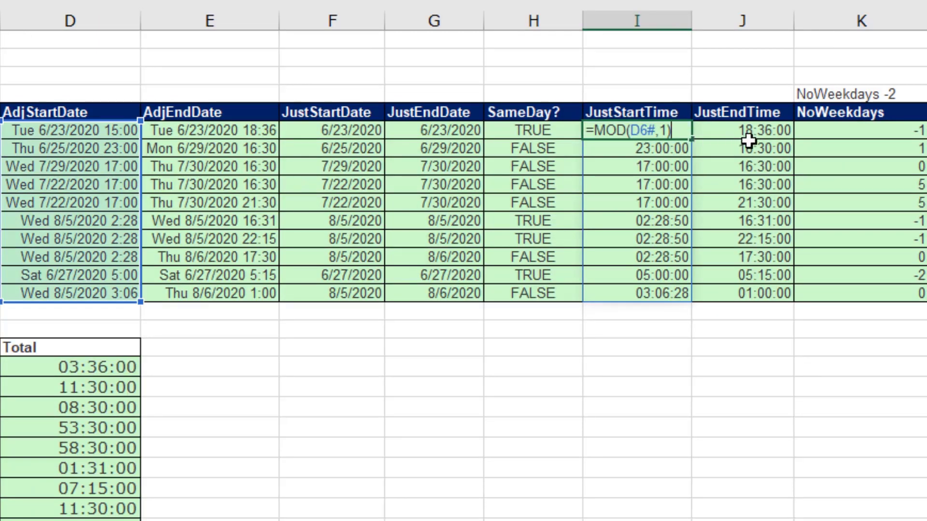
key("Escape")
double_click(753, 131)
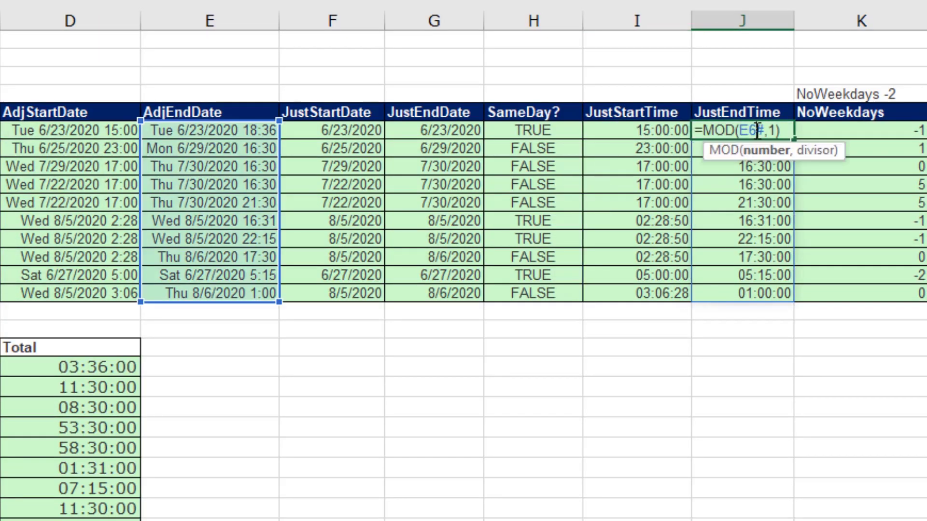
key("Escape")
double_click(875, 131)
left_click(625, 123)
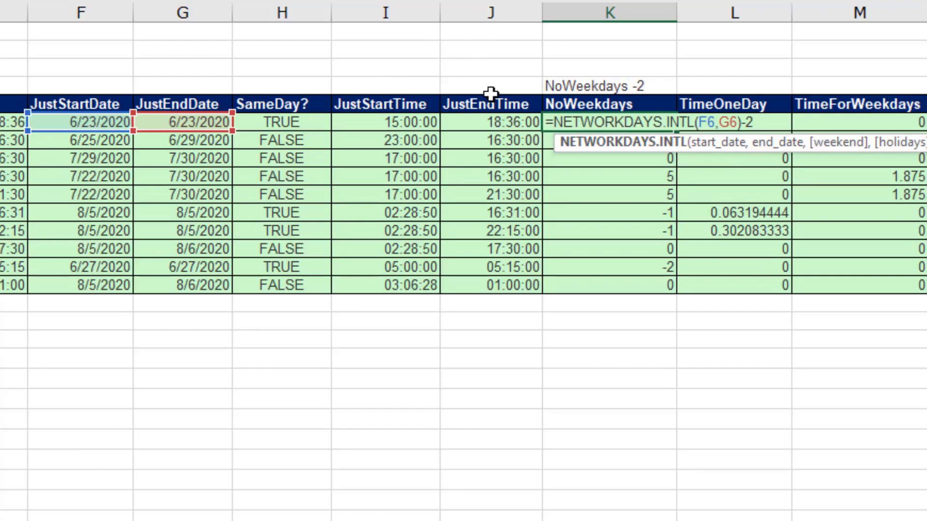
scroll(773, 140, "right", 3)
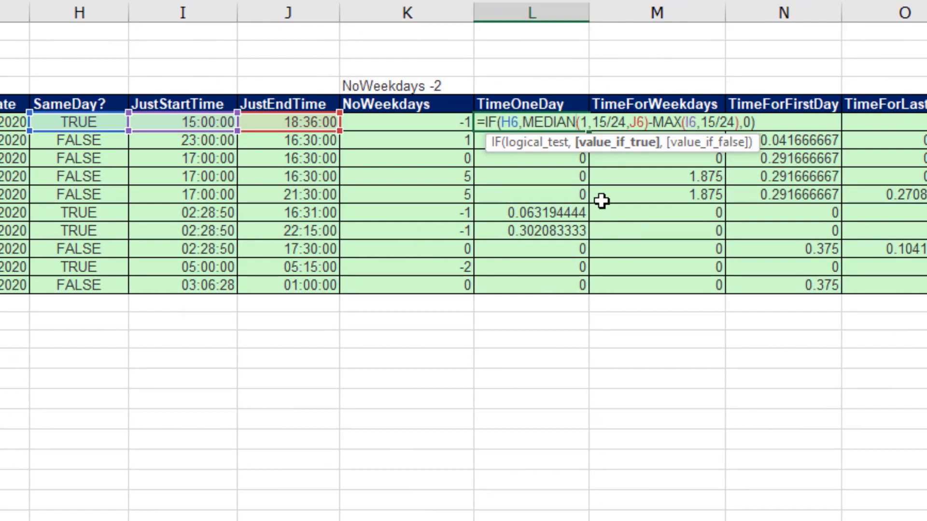
Examine the logical test, MEDIAN, MAX and value-if-false parts of the TimeOneDay formula in L6, keeping it as is.
left_click(513, 126)
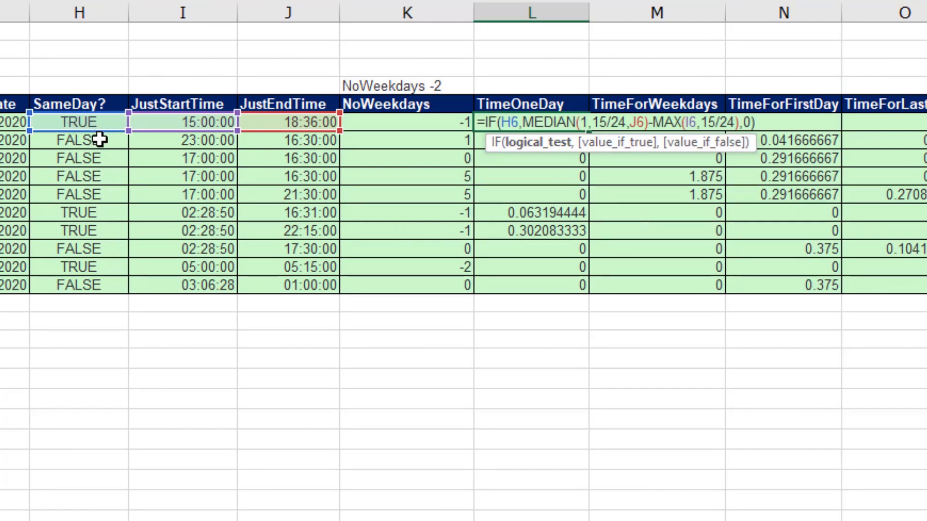
left_click(551, 124)
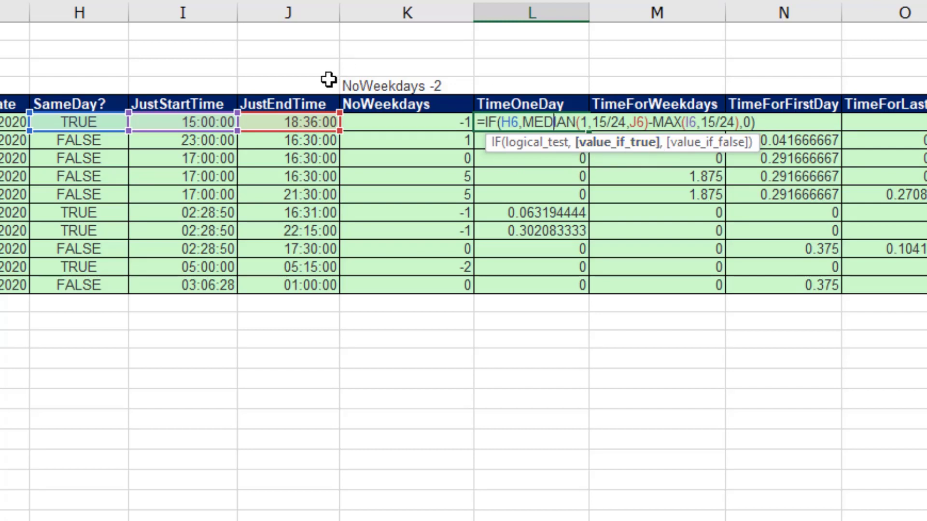
double_click(695, 124)
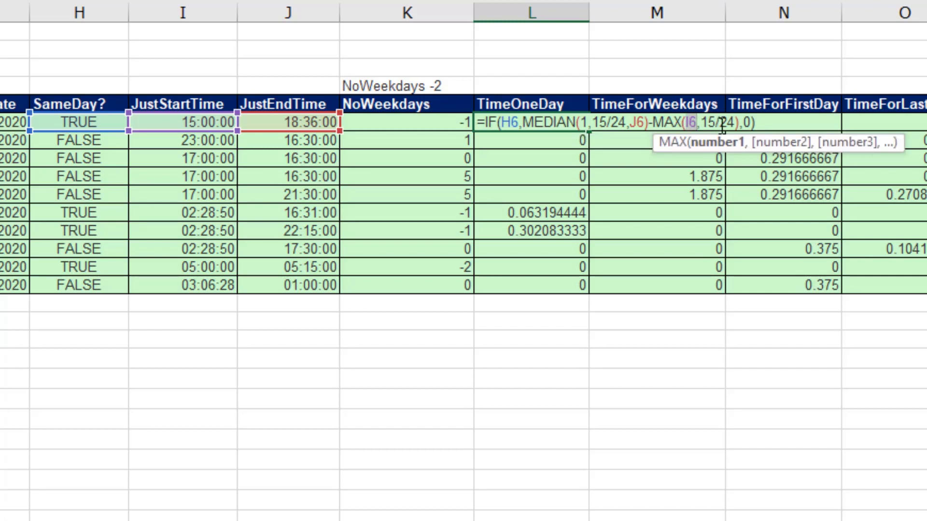
left_click(754, 123)
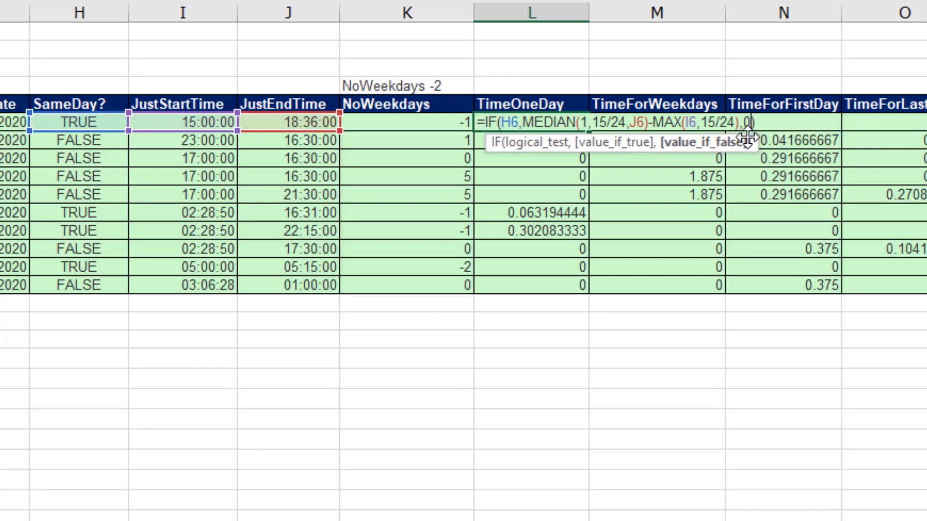
key("ctrl+Return")
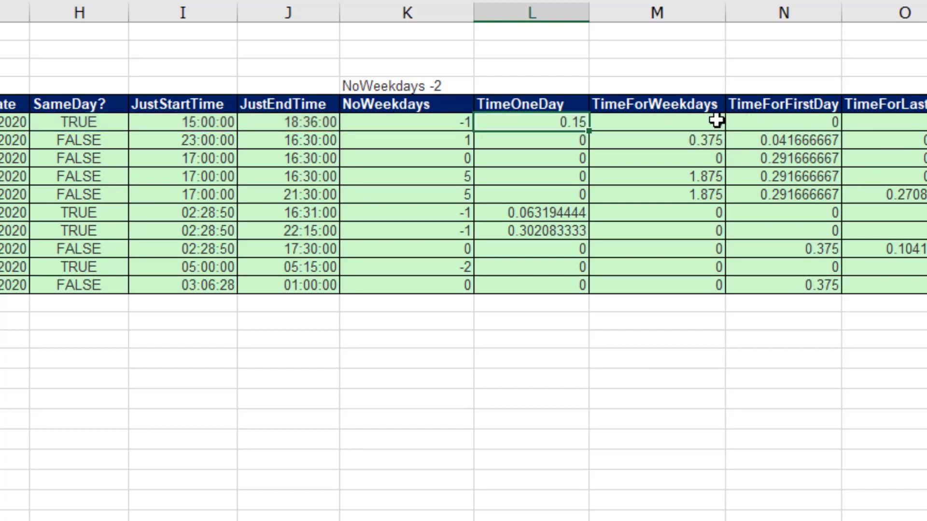
left_click(565, 139)
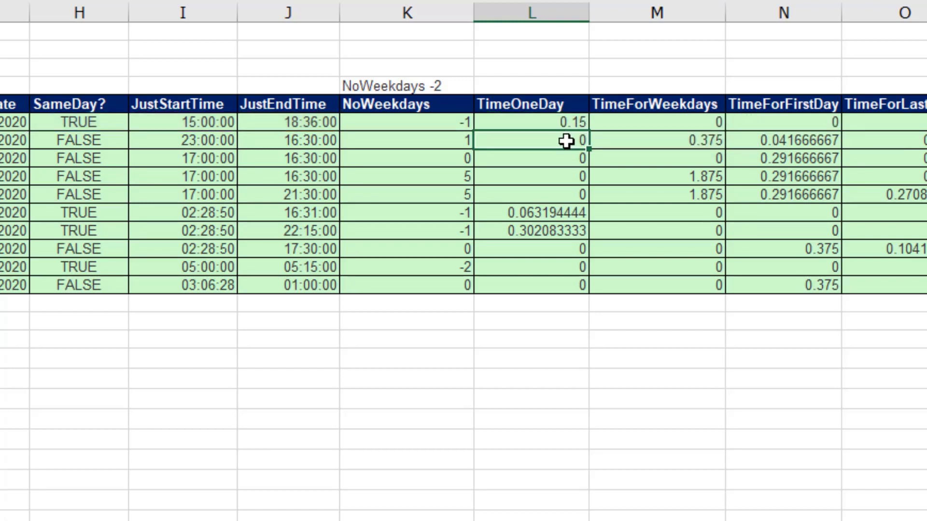
Examine the IF arguments of the TimeForWeekdays formula in M6 and leave it unedited.
double_click(664, 122)
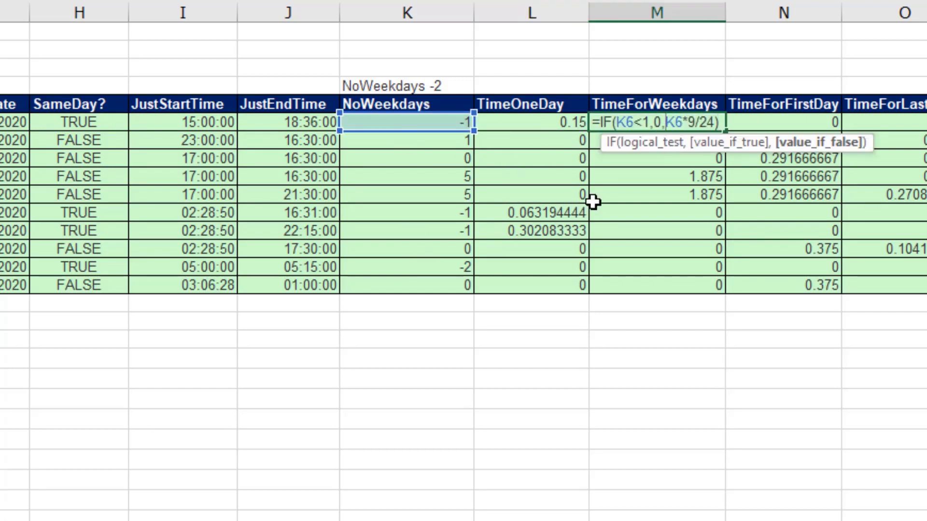
left_click(663, 122)
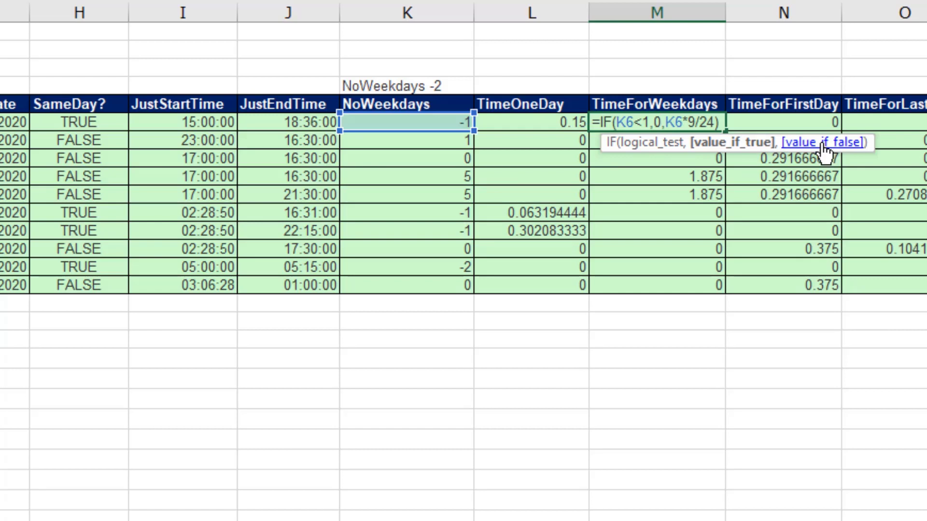
key("Escape")
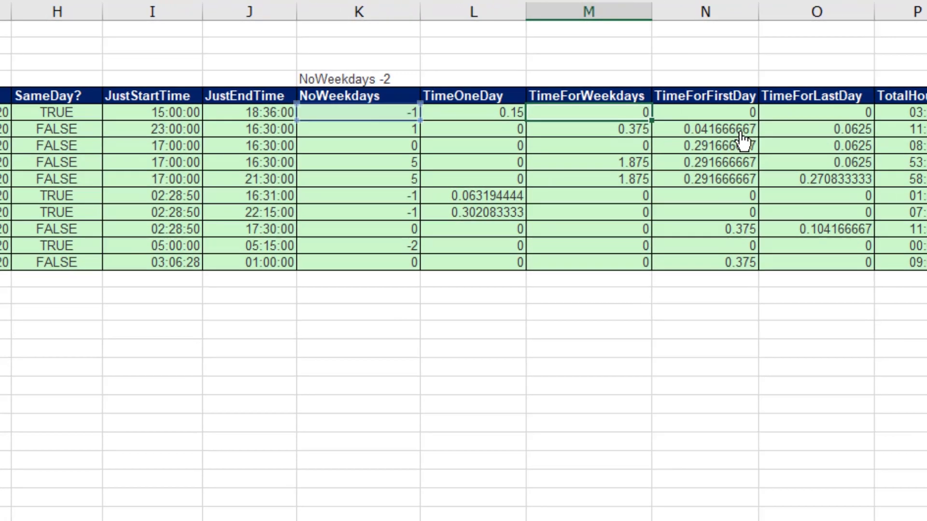
Examine the logical test and both result arguments of the TimeForFirstDay formula in N6.
double_click(794, 122)
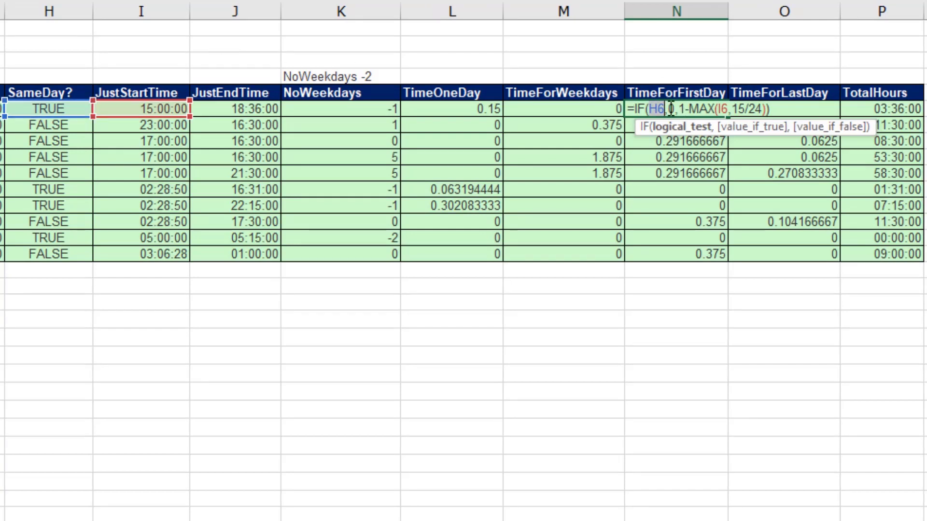
left_click(676, 108)
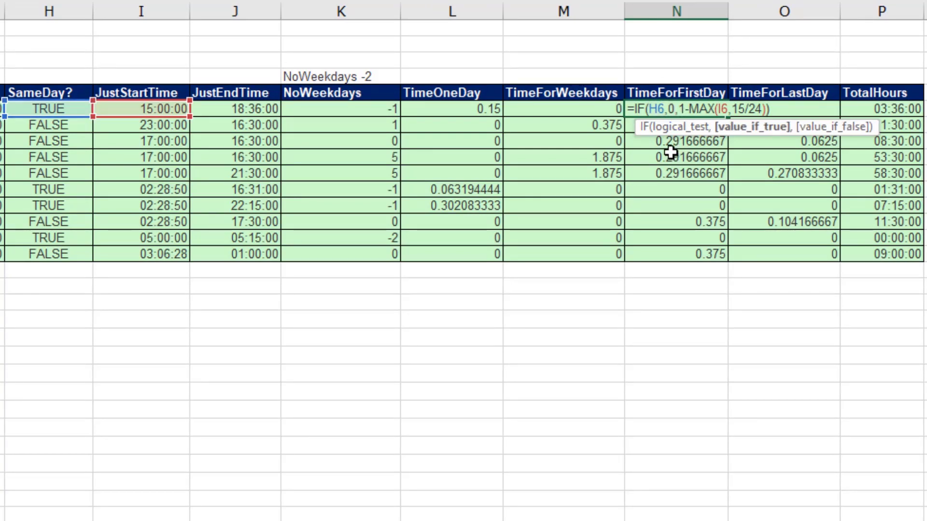
left_click(687, 110)
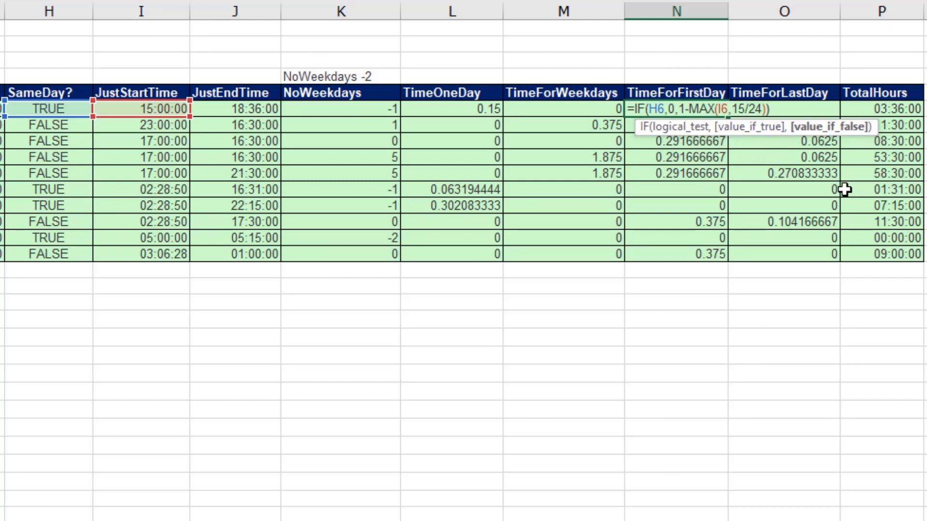
key("Return")
Inspect the TimeForLastDay formula in O6 and the TotalHours formula in P6 without changing them.
double_click(786, 108)
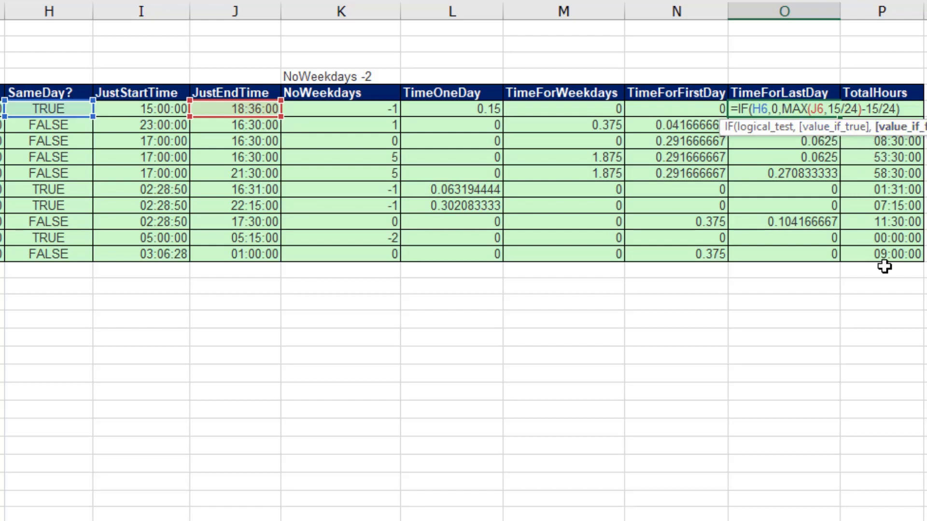
key("Return")
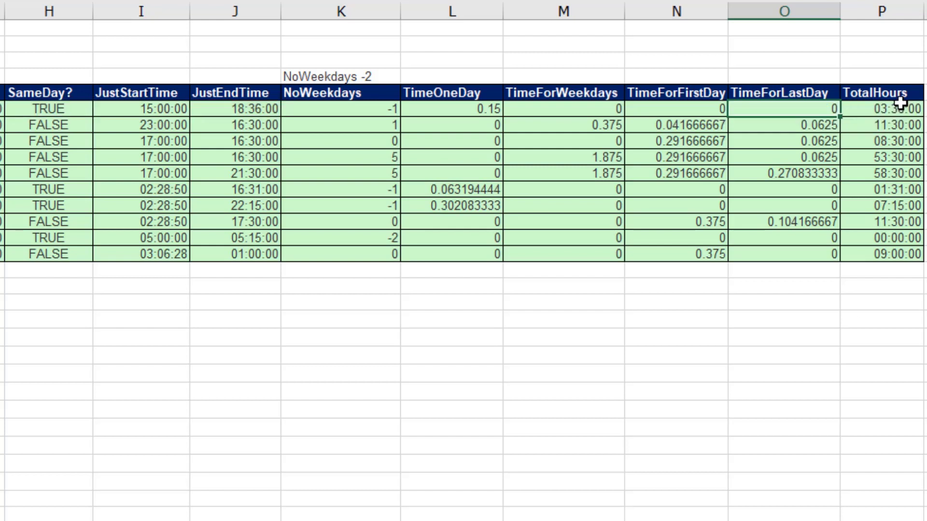
double_click(894, 108)
key("Escape")
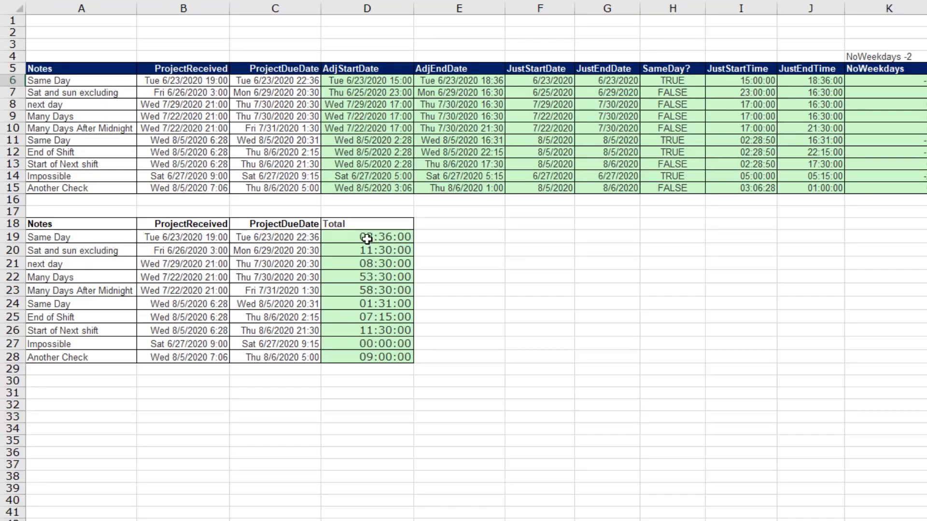
Open the LET formula in D19 and examine its ShiftStart, MaxHours and AdjDownHours definitions.
double_click(366, 239)
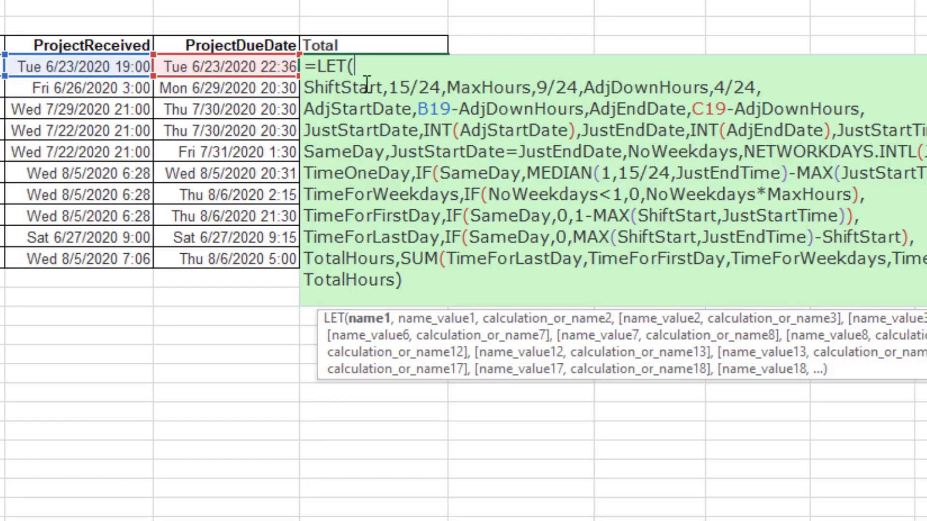
double_click(350, 87)
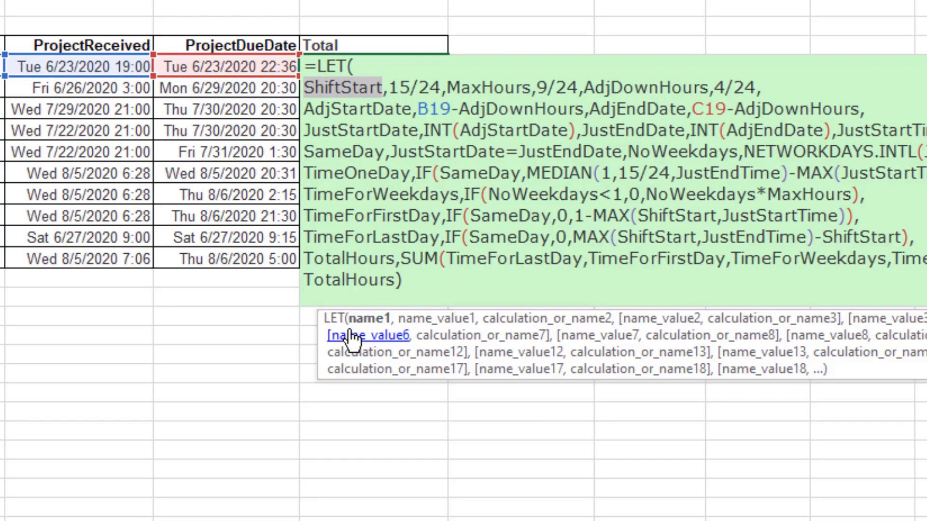
left_click(428, 321)
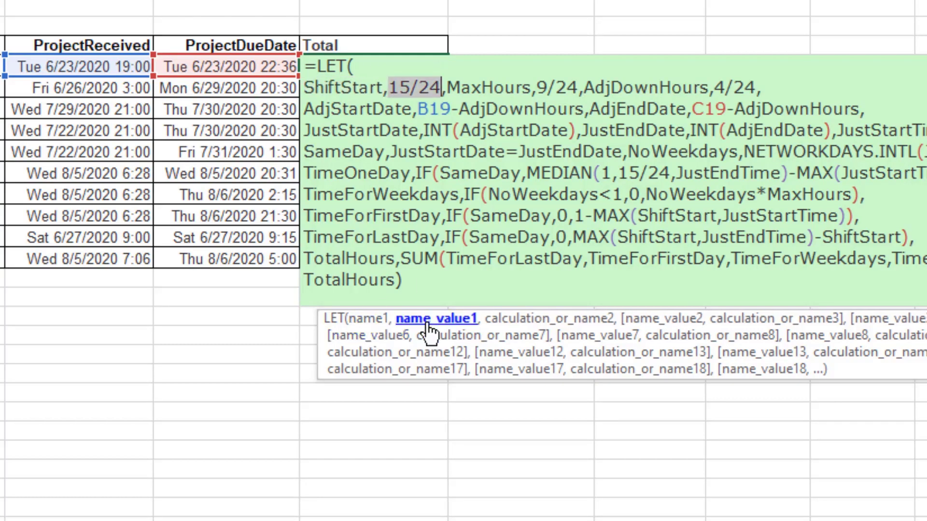
double_click(341, 88)
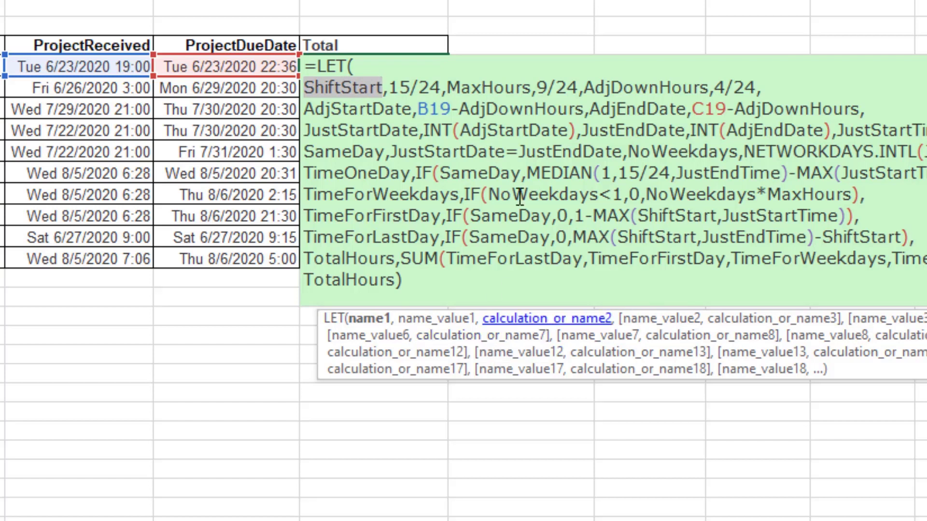
left_click(500, 91)
double_click(501, 92)
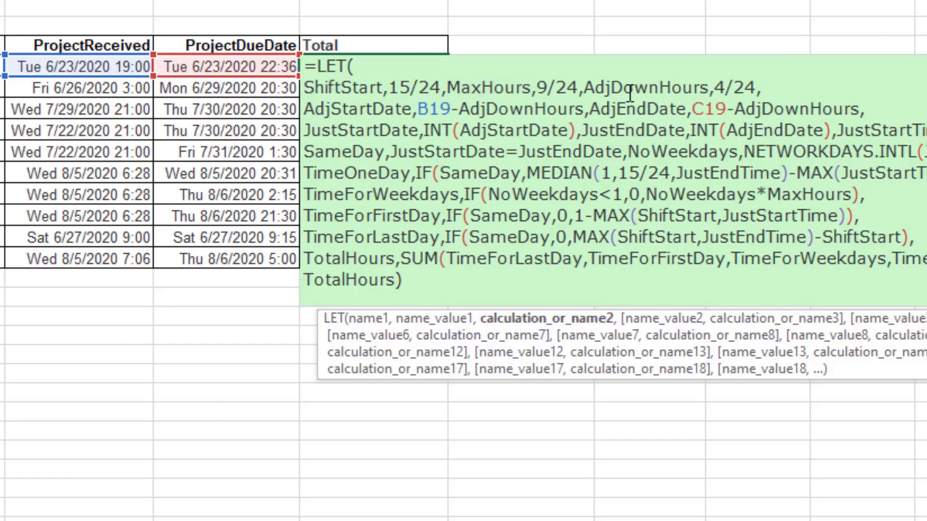
double_click(685, 87)
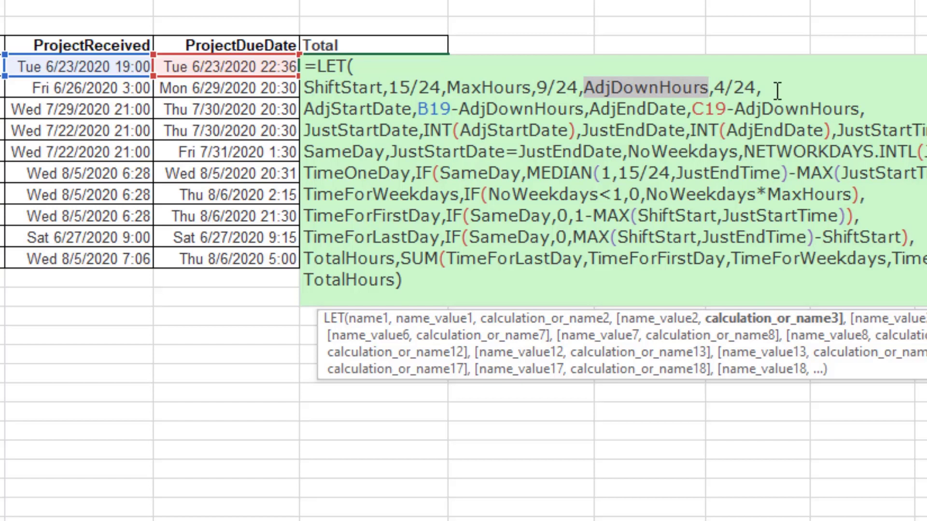
Examine the adjusted date, date-only and time-only variables in D19's LET formula, plus its SameDay and NoWeekdays definitions.
double_click(349, 110)
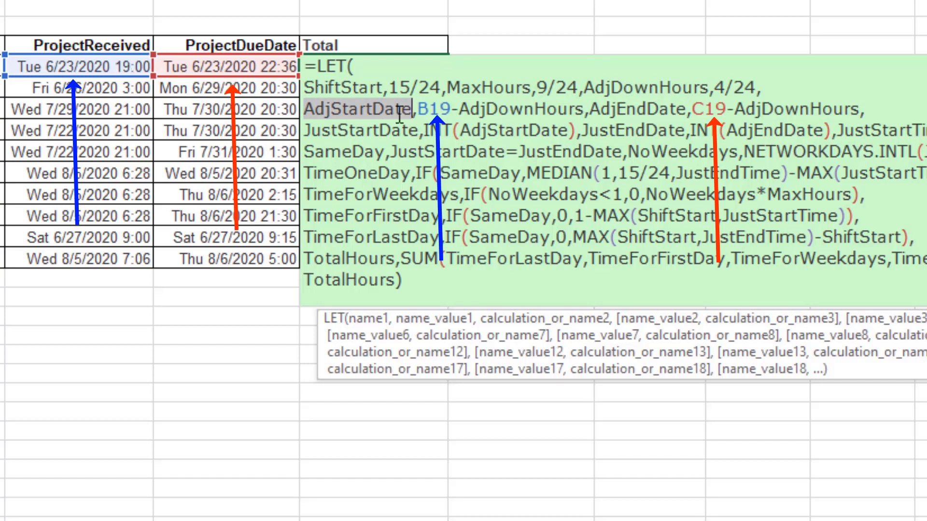
double_click(633, 110)
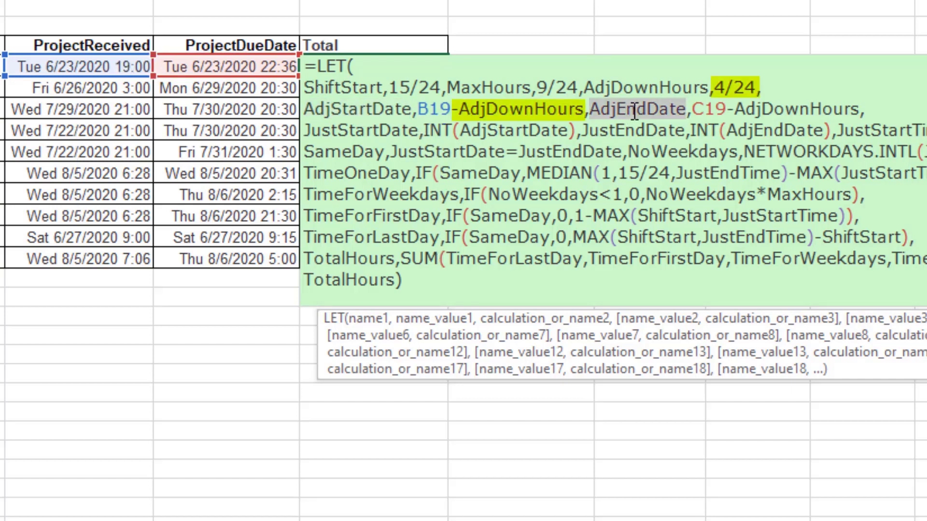
double_click(362, 130)
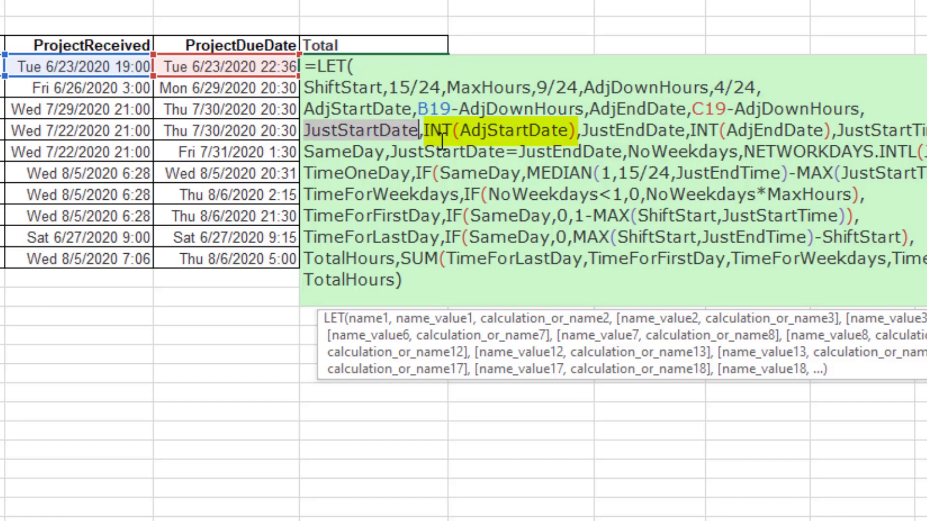
double_click(635, 134)
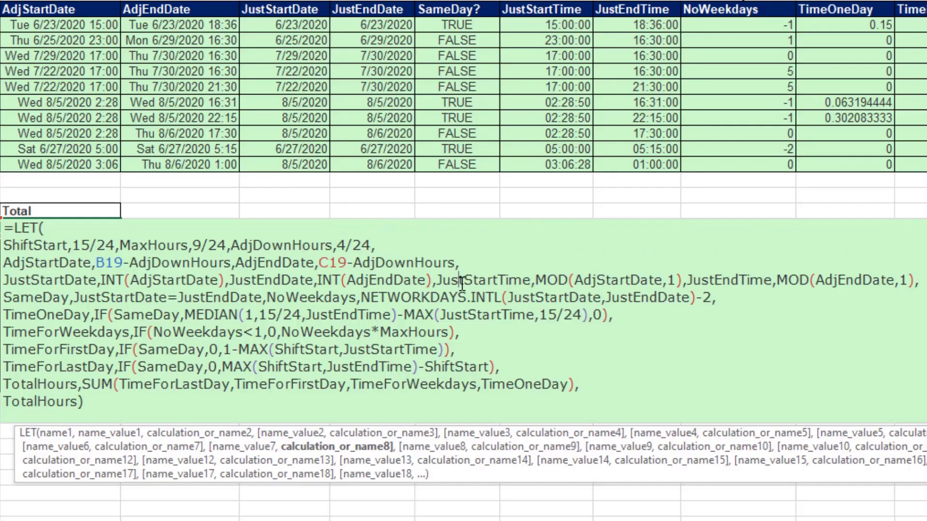
double_click(862, 135)
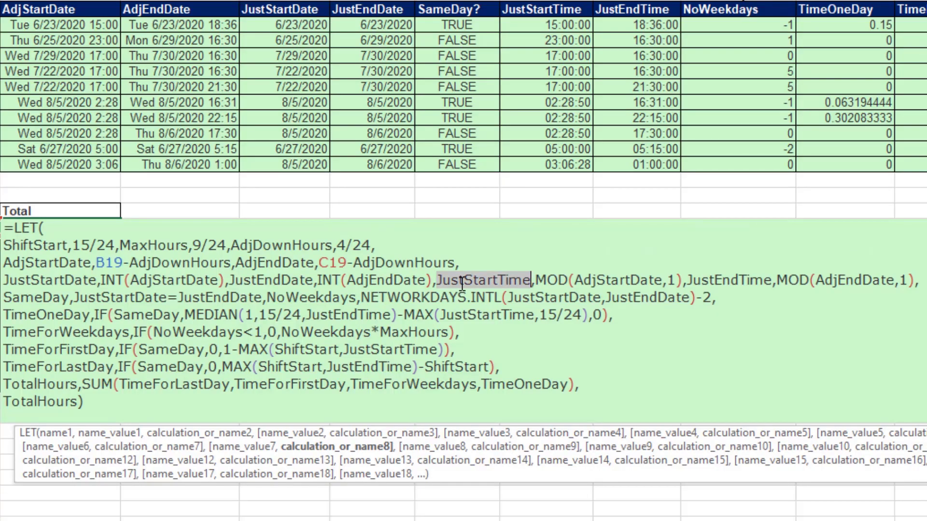
double_click(719, 285)
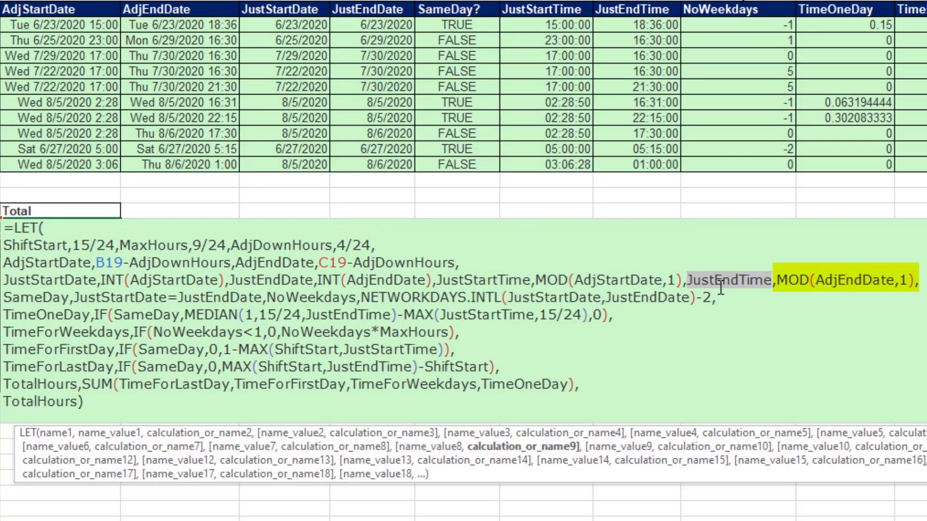
double_click(54, 299)
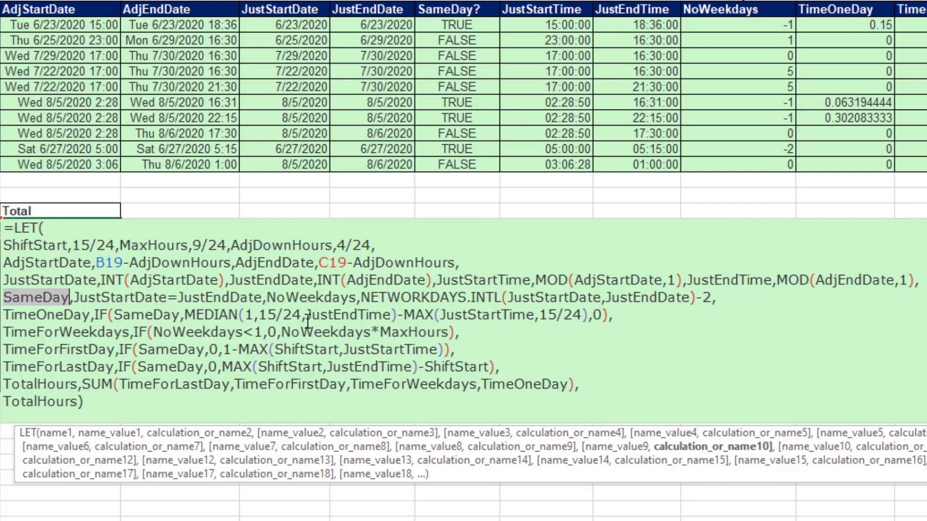
double_click(311, 298)
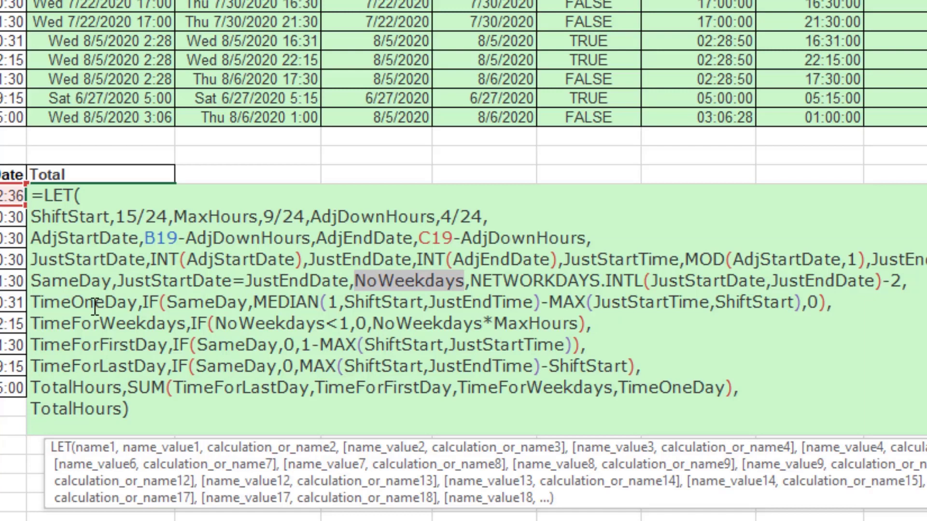
Examine the TimeOneDay, TimeForWeekdays, TimeForFirstDay, TimeForLastDay and TotalHours definitions and the final TotalHours result argument, leaving the D19 formula unedited.
double_click(56, 318)
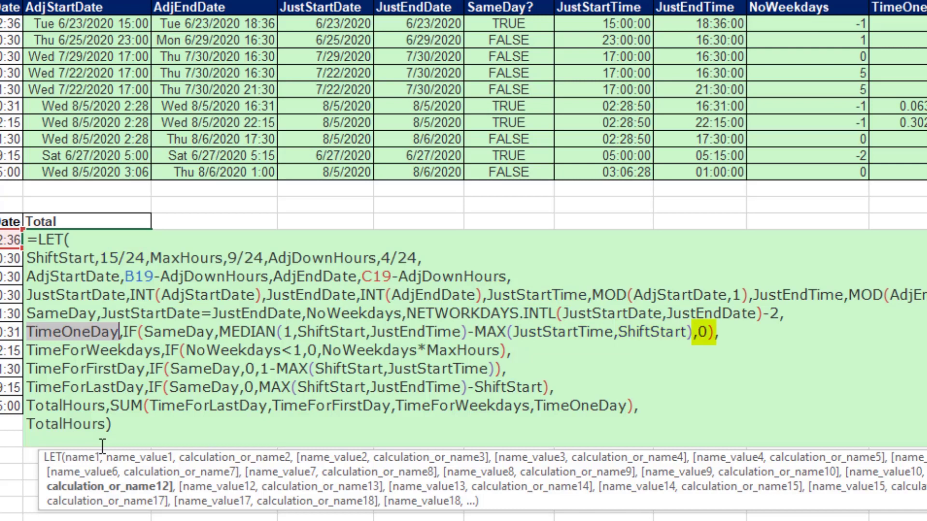
double_click(49, 351)
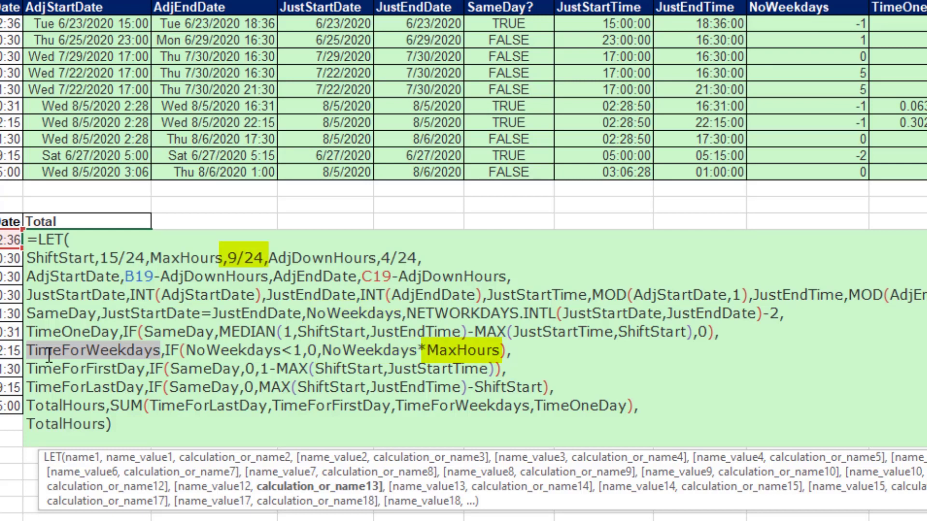
double_click(82, 370)
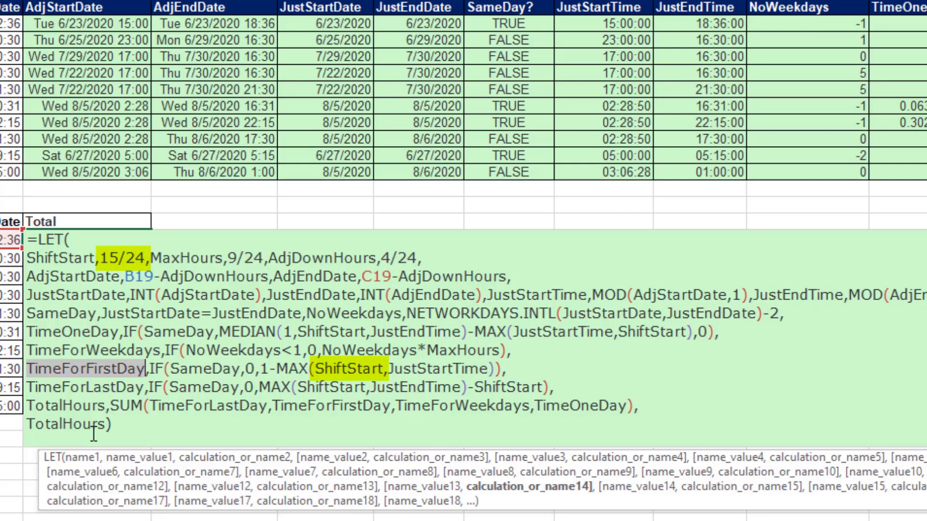
double_click(83, 389)
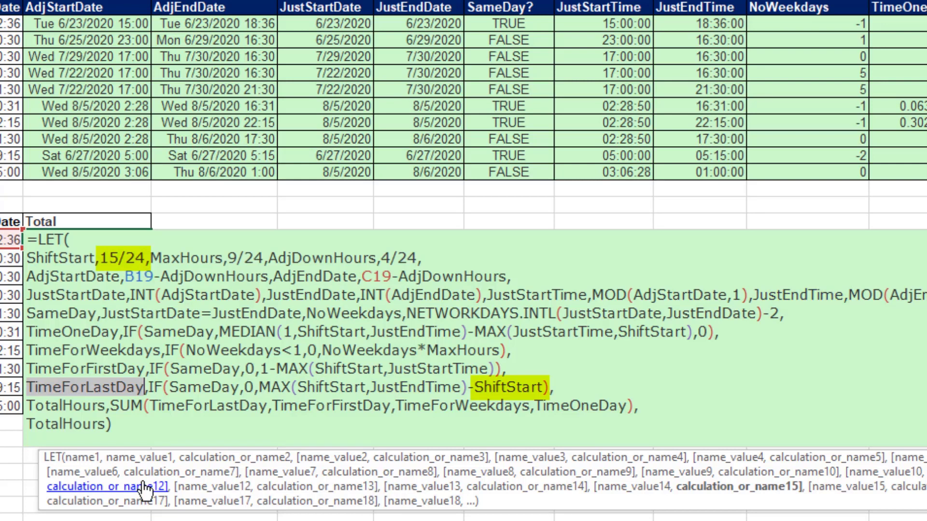
double_click(65, 405)
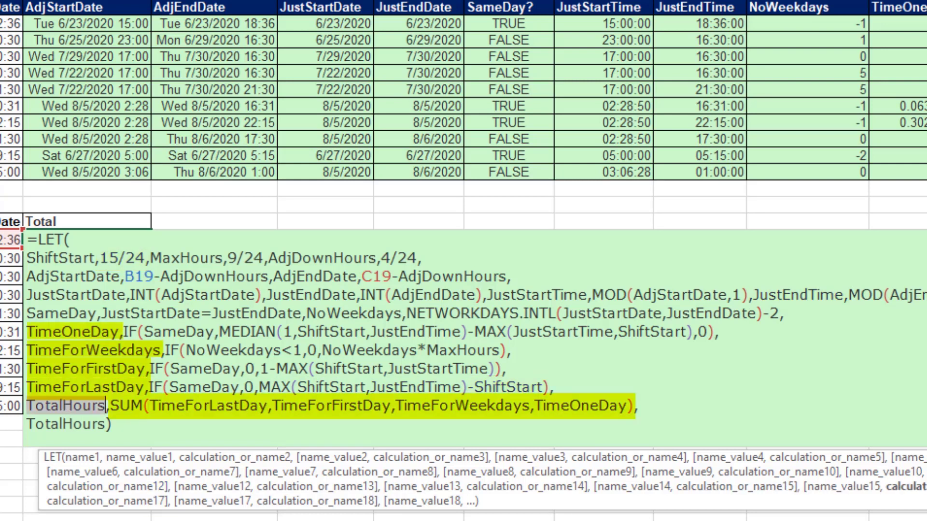
left_click(96, 502)
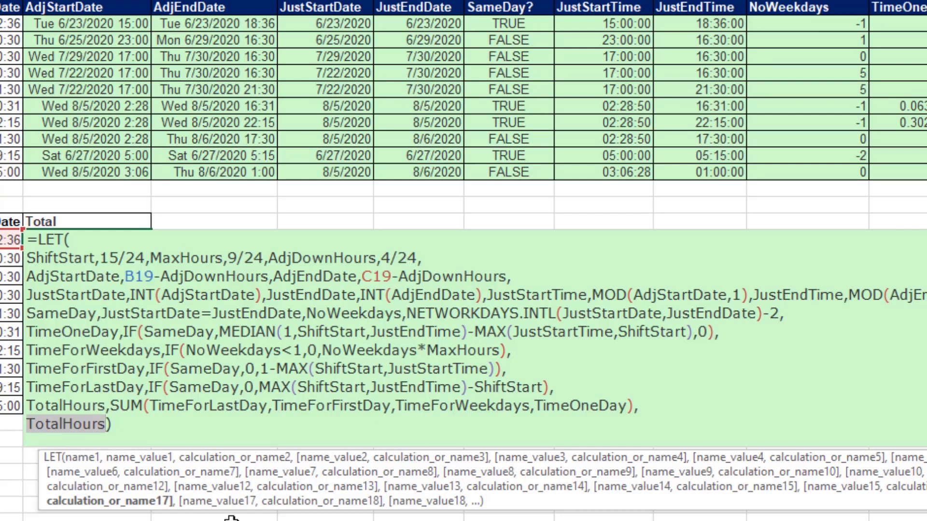
key("Escape")
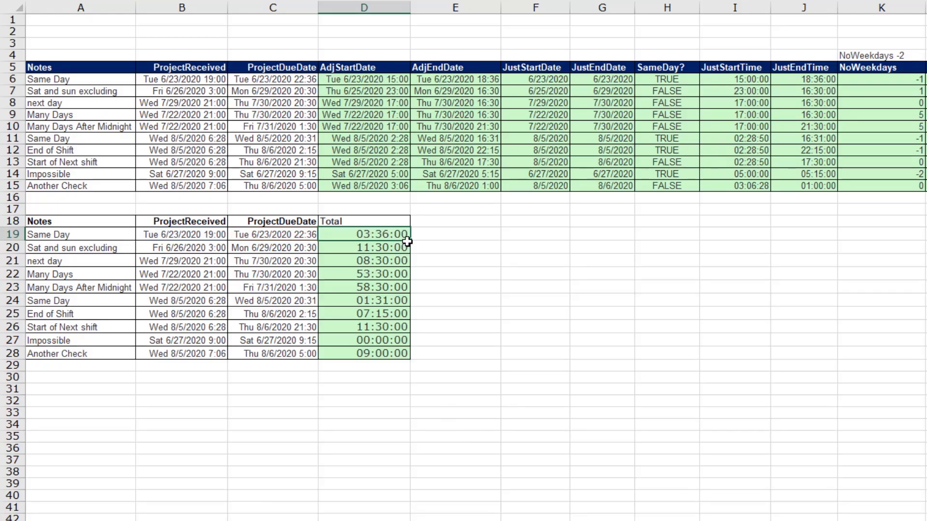
Fill the LET formula from D19 down through D28 and review the full formula in D19, keeping it as is.
double_click(410, 240)
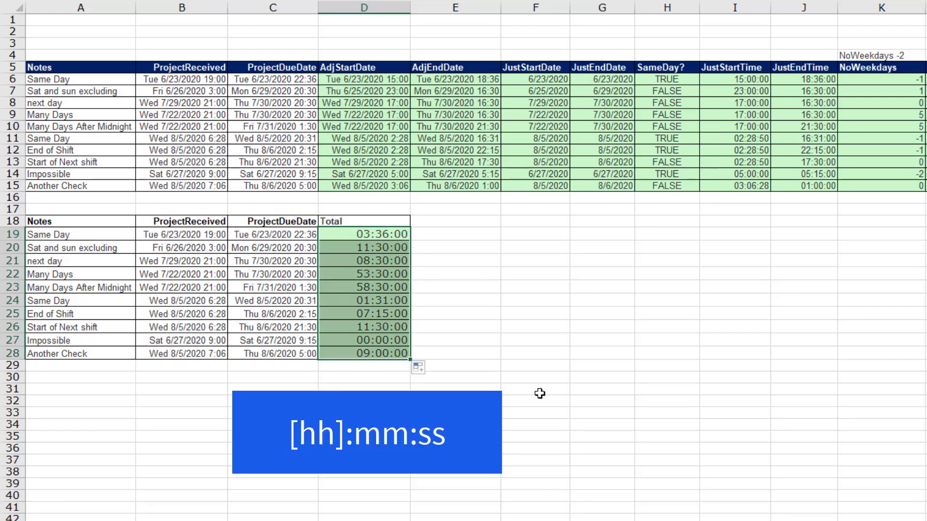
key("F2")
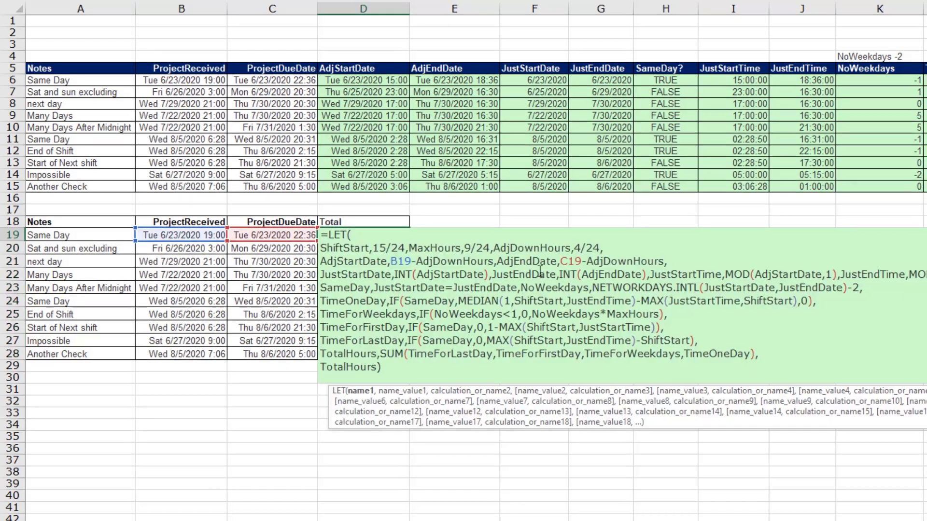
key("Escape")
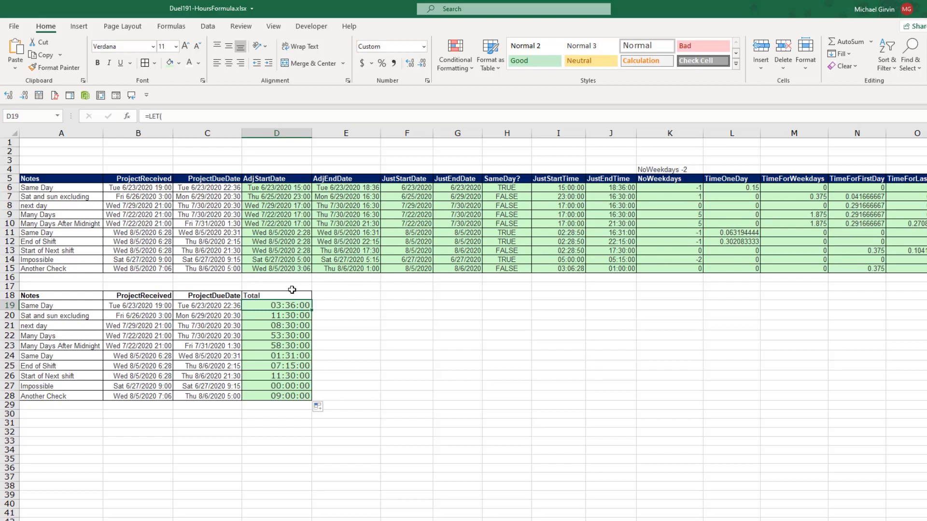
double_click(283, 303)
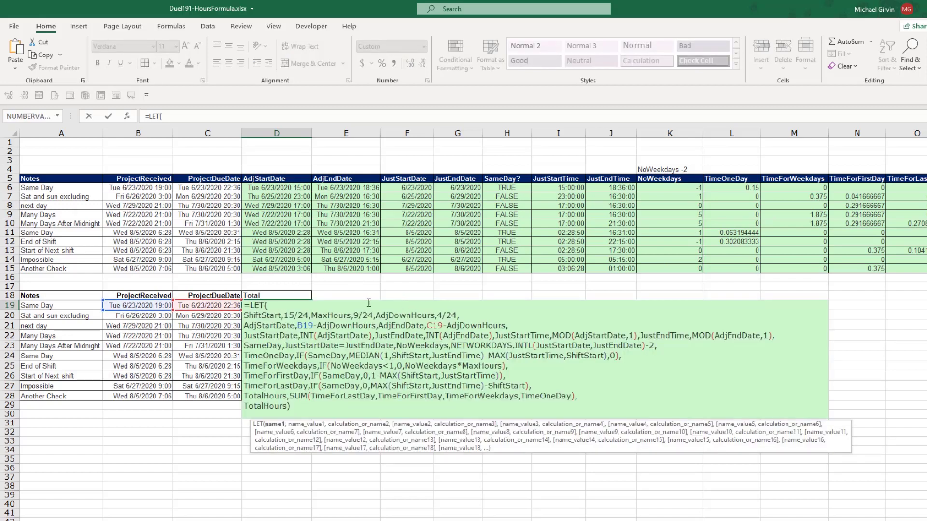
key("ctrl+Return")
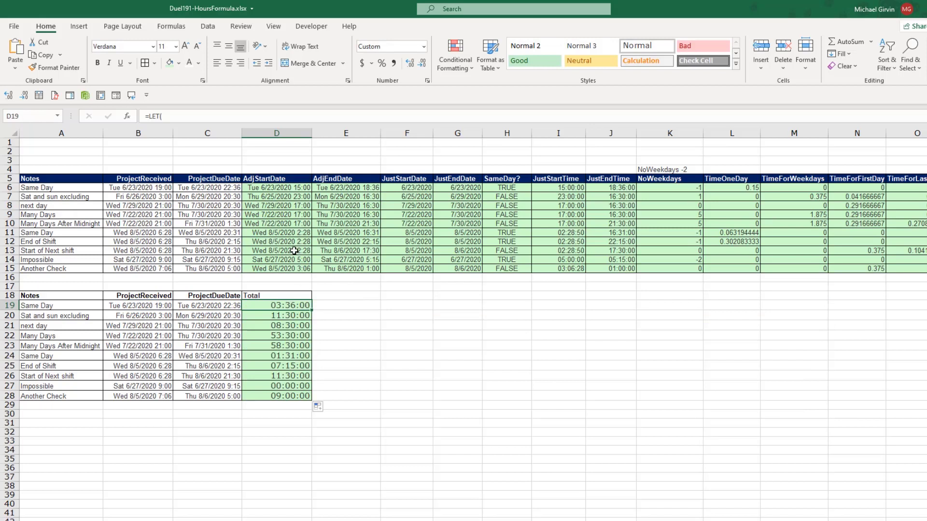